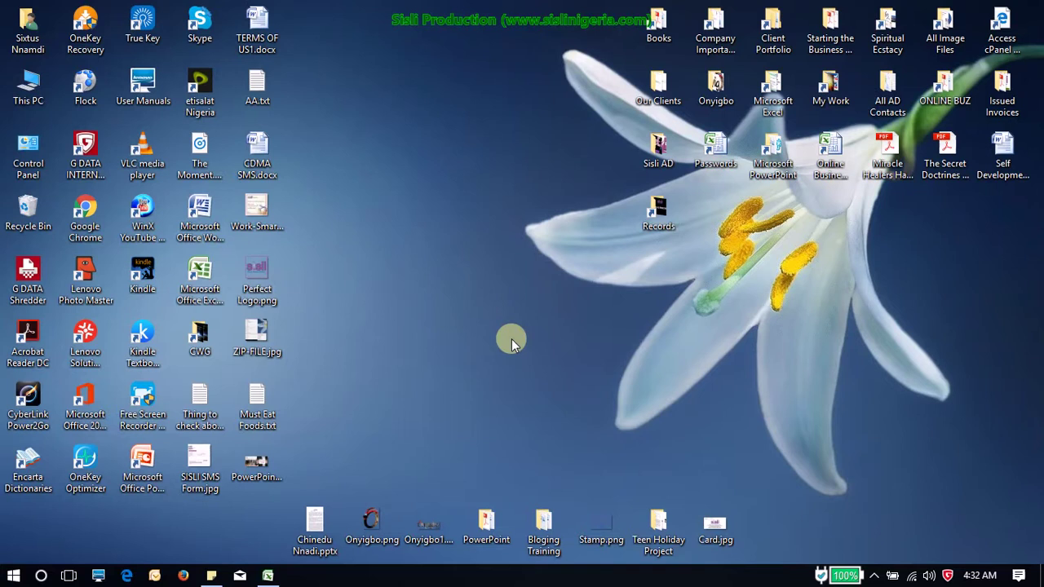
Step: Switch to the blank Excel workbook and enter the sample text "d bfndmfmn" in cell B3 of Sheet1
left_click(267, 575)
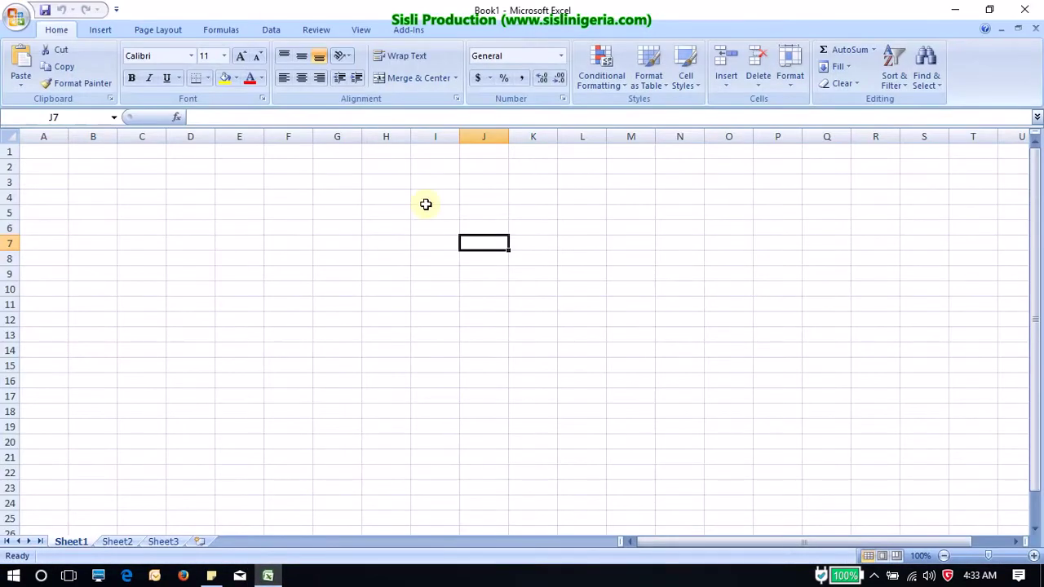
left_click(82, 186)
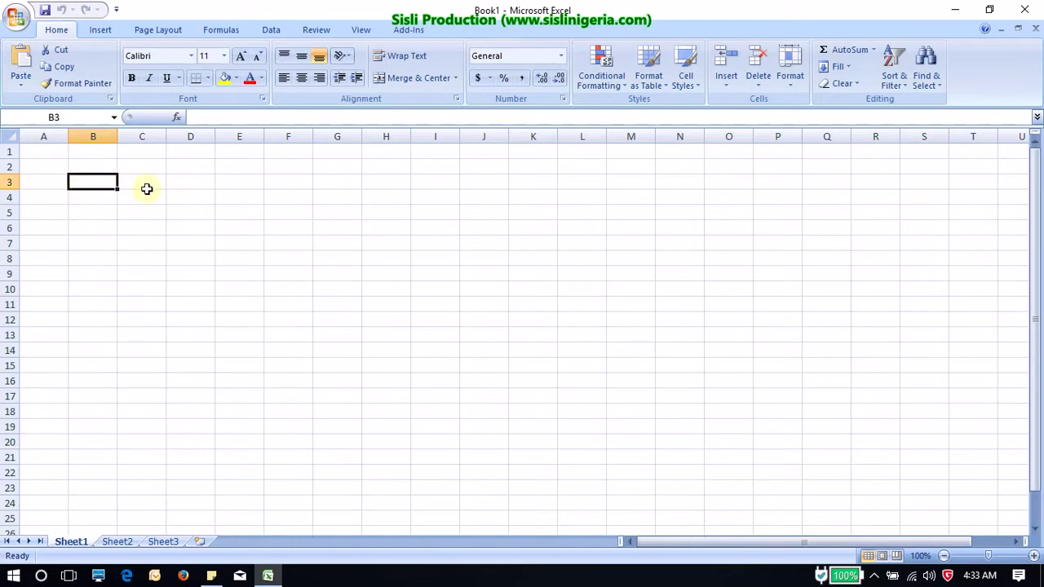
type("d bfndmfmn")
key("alt+d")
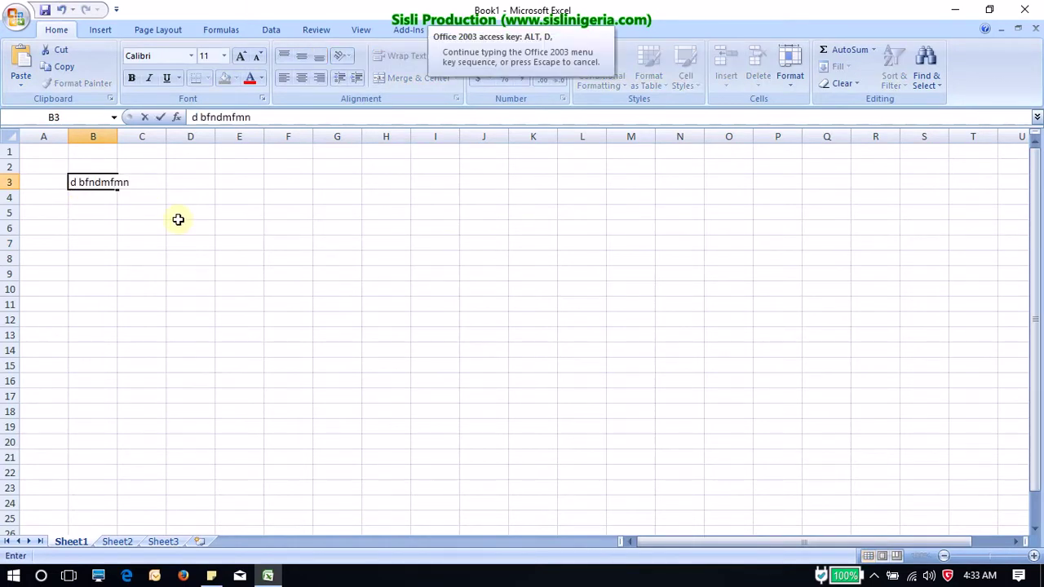
Step: Fill cells B5 to B7 with the sample entries "gnj", "hjkjl" and "hjhj"
left_click(117, 219)
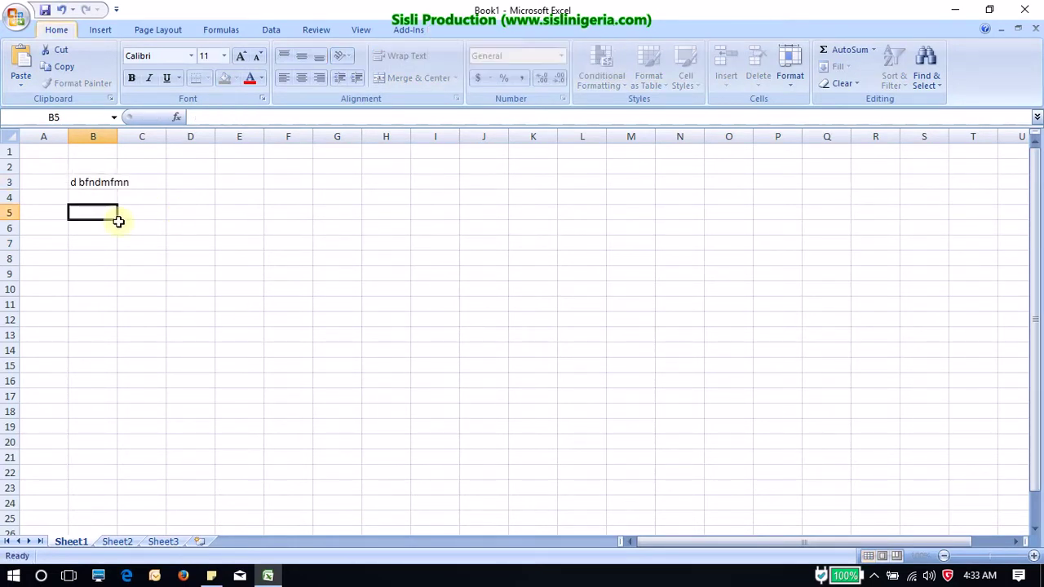
type("gn")
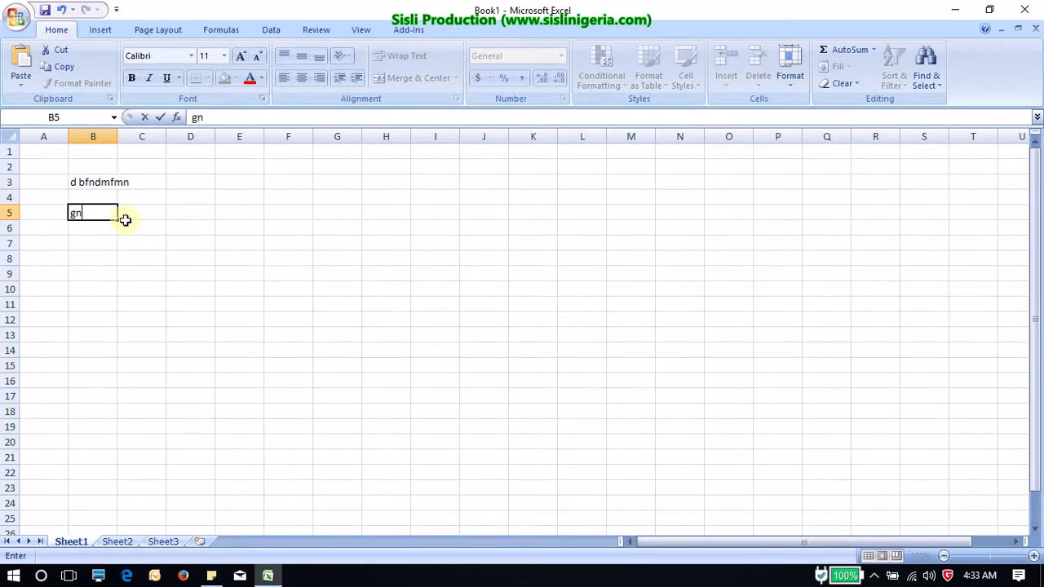
type("j")
key("Return")
type("hjkjl")
key("Return")
type("hjhj")
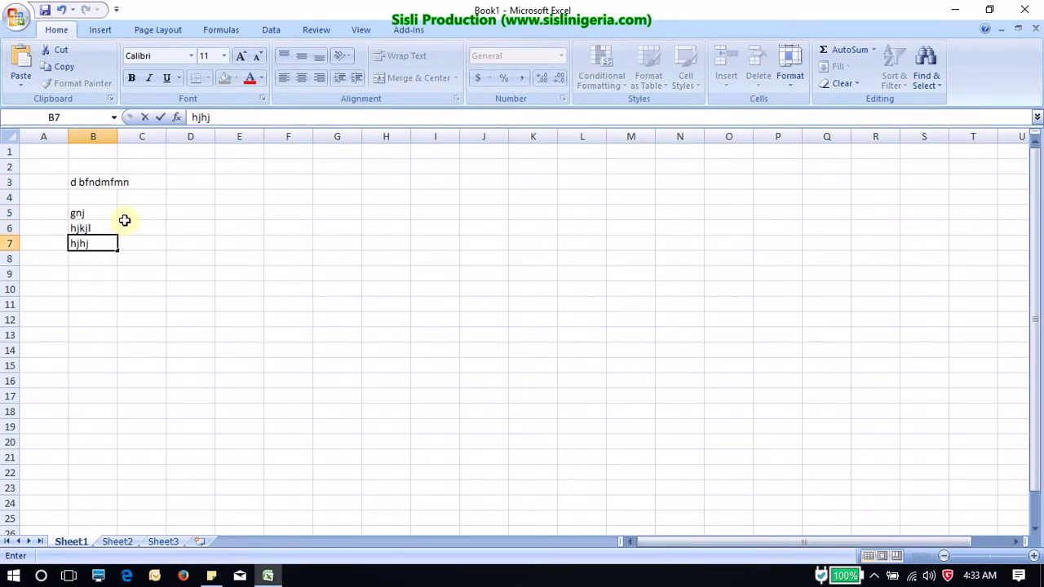
key("Return")
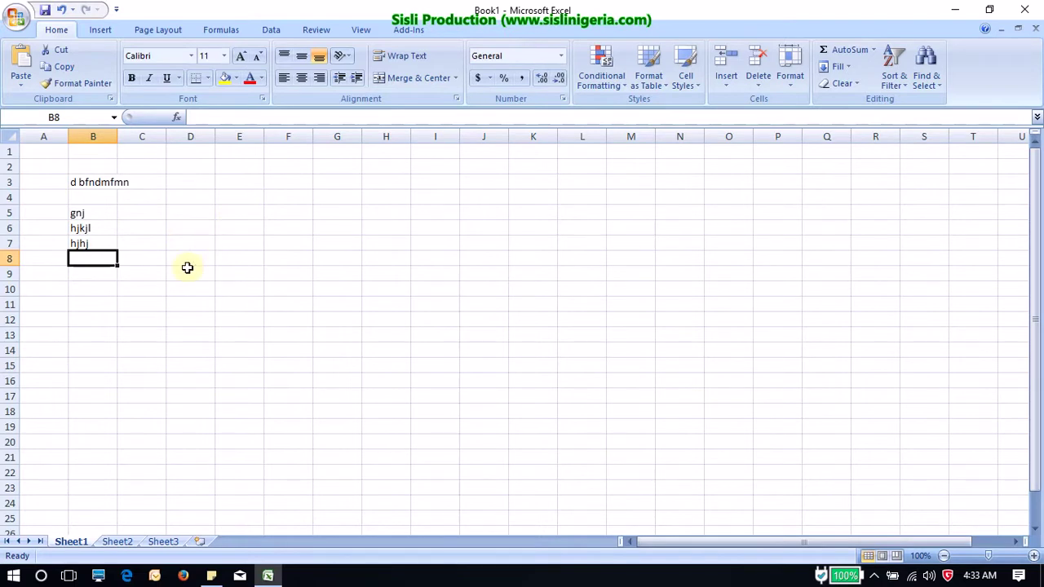
Step: Start saving the workbook and name the file "Assignment 1.xlsx"
left_click(16, 20)
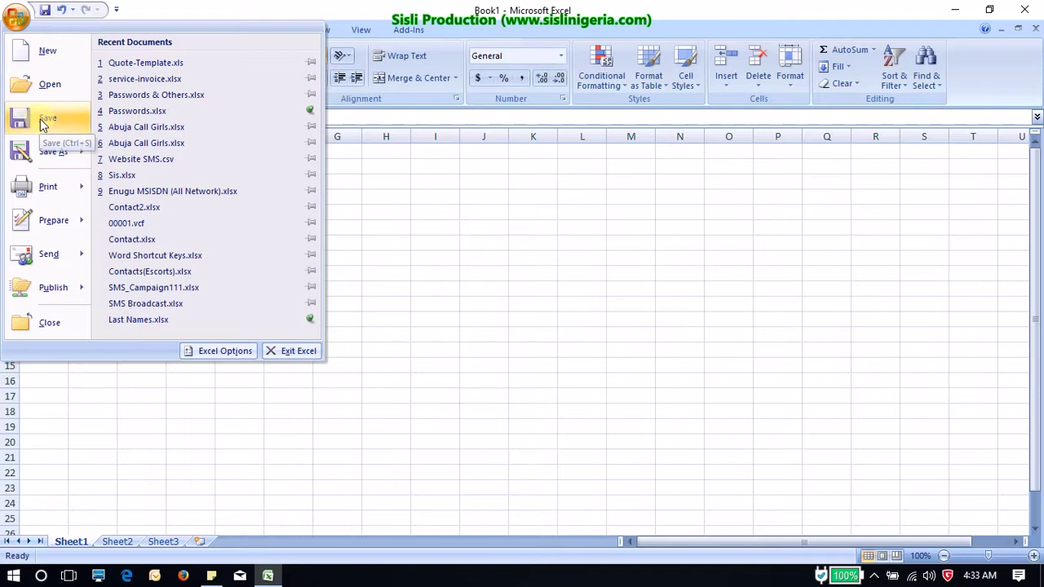
left_click(65, 128)
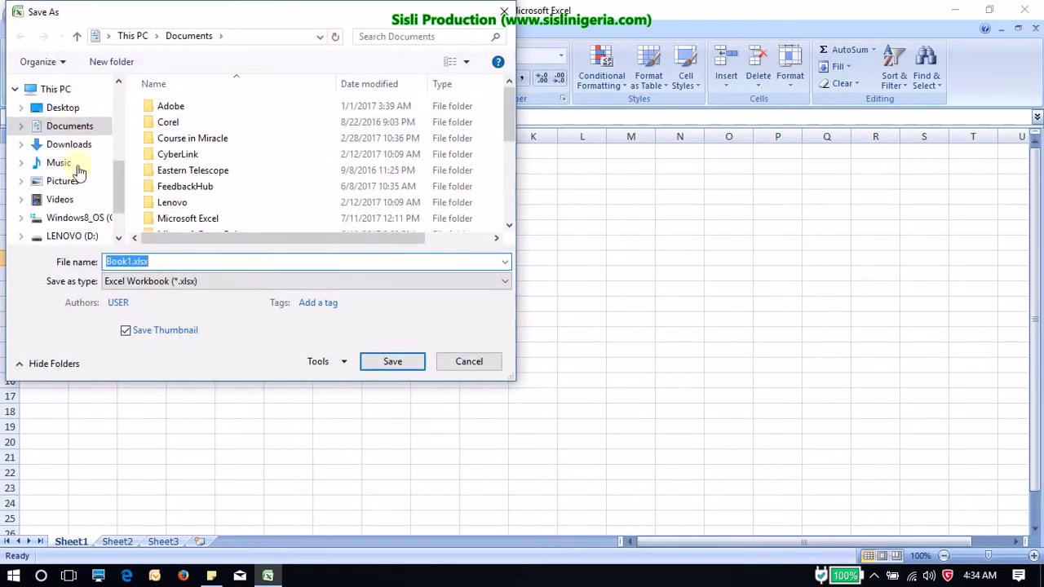
left_click(139, 261)
key("BackSpace")
key("BackSpace")
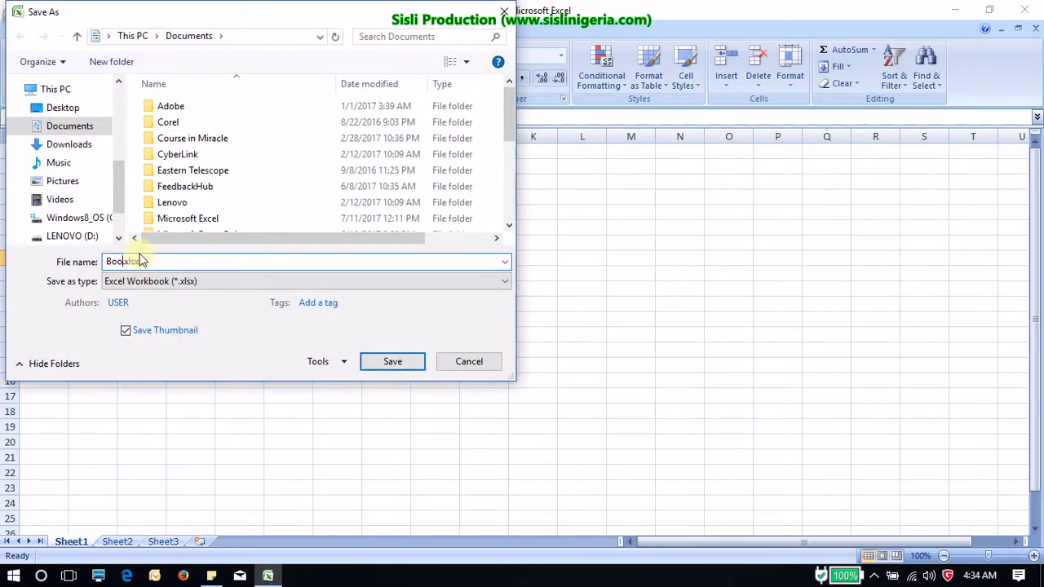
key("BackSpace")
key("BackSpace")
key("BackSpace")
type("Assignem")
type("nt 1")
left_click(188, 269)
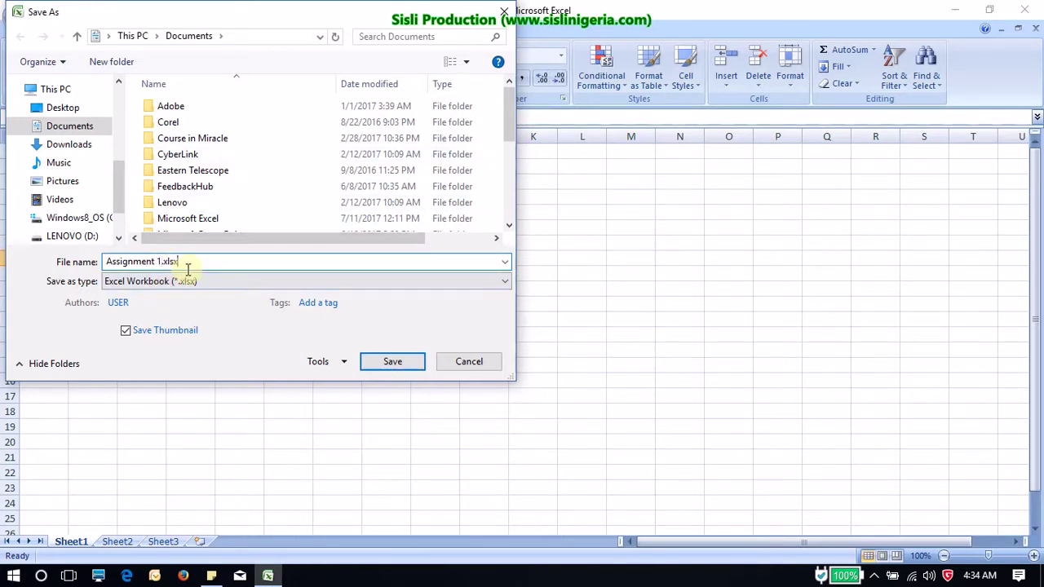
Step: Choose the Desktop as the location and save the file there as an Excel Workbook
left_click(74, 127)
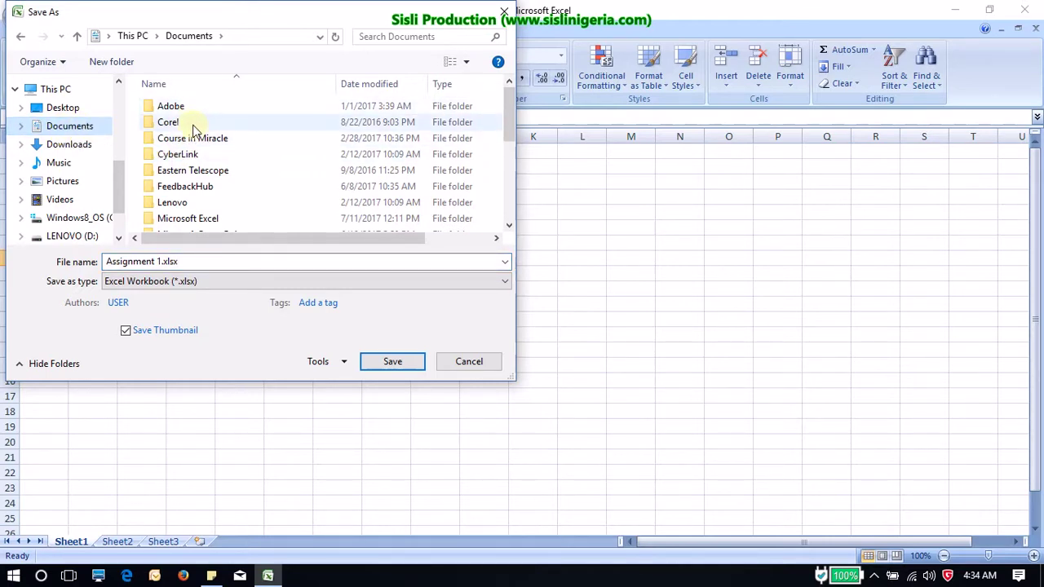
scroll(212, 193, "down", 4)
scroll(202, 168, "up", 3)
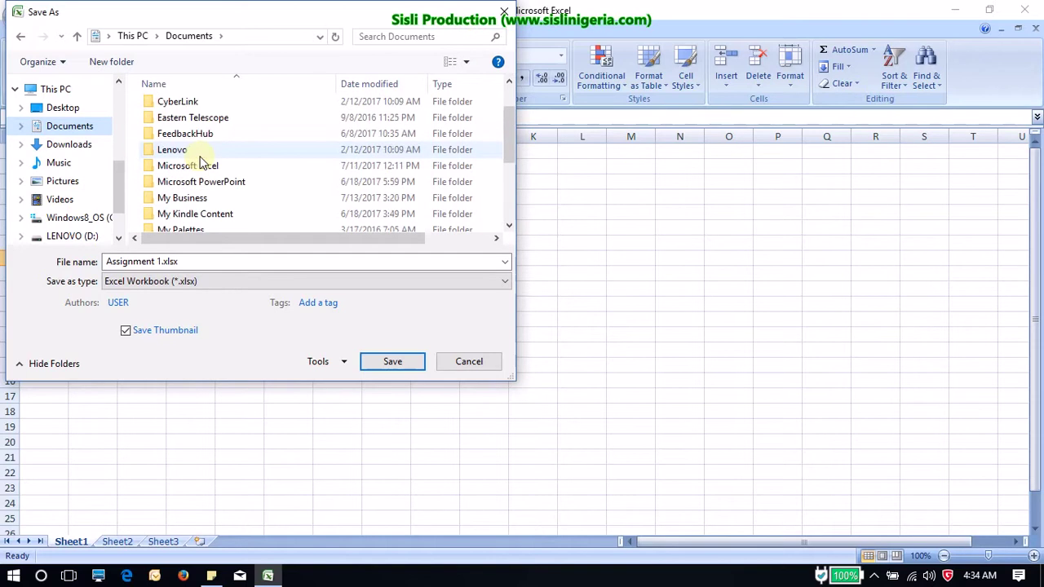
scroll(200, 164, "up", 2)
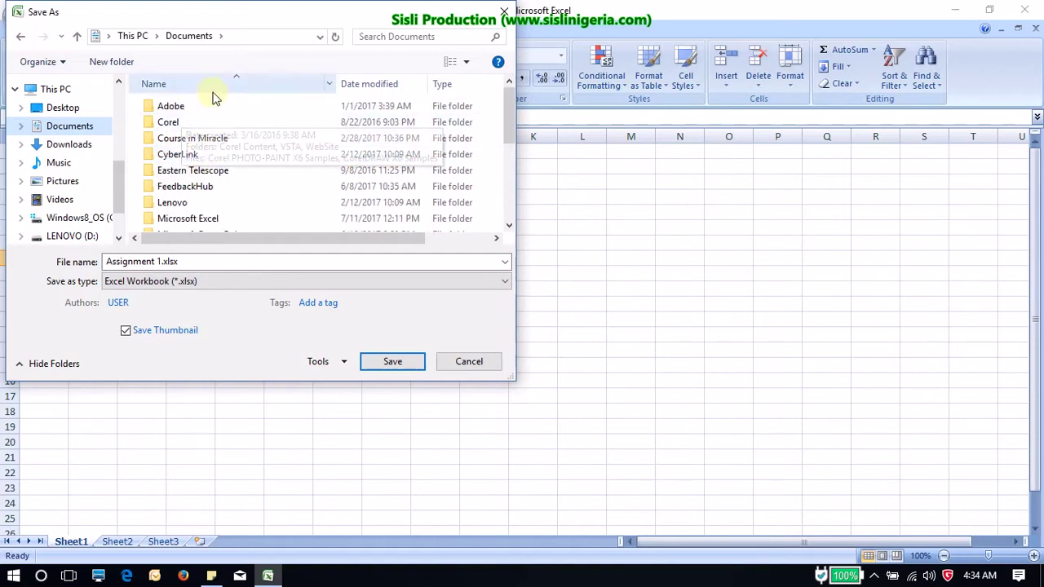
left_click(72, 114)
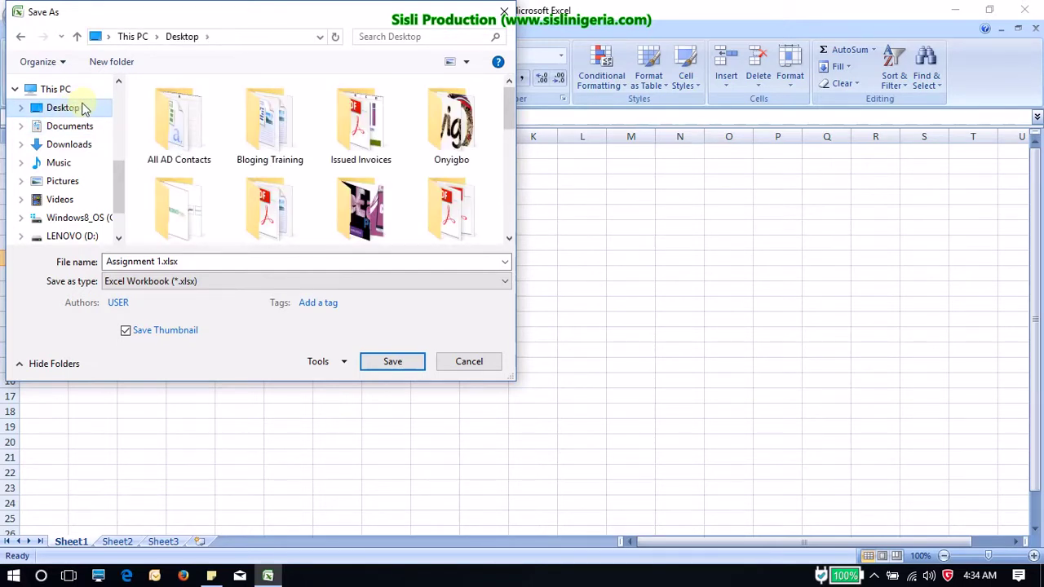
left_click(236, 38)
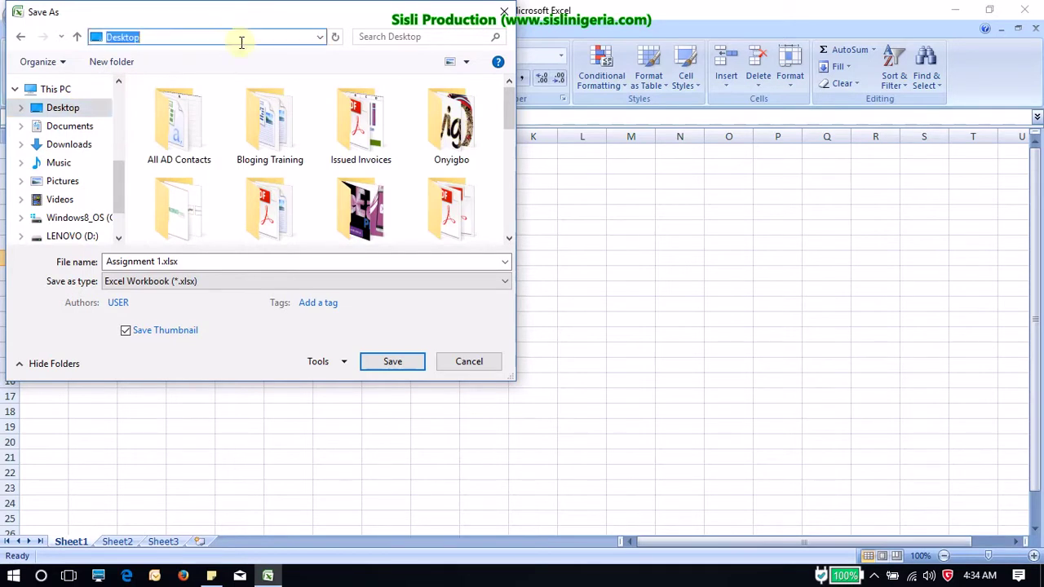
left_click(72, 109)
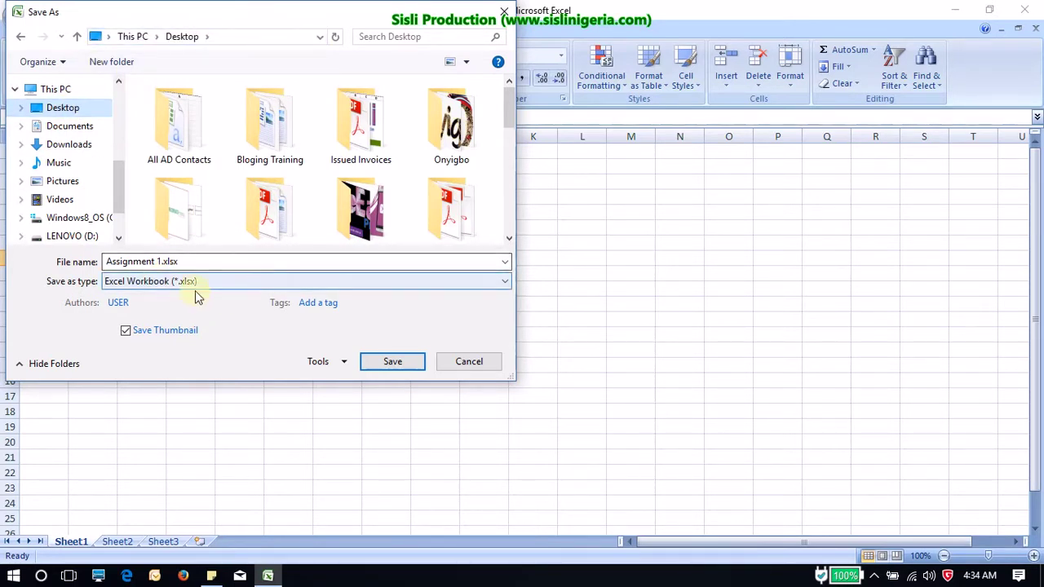
left_click(393, 365)
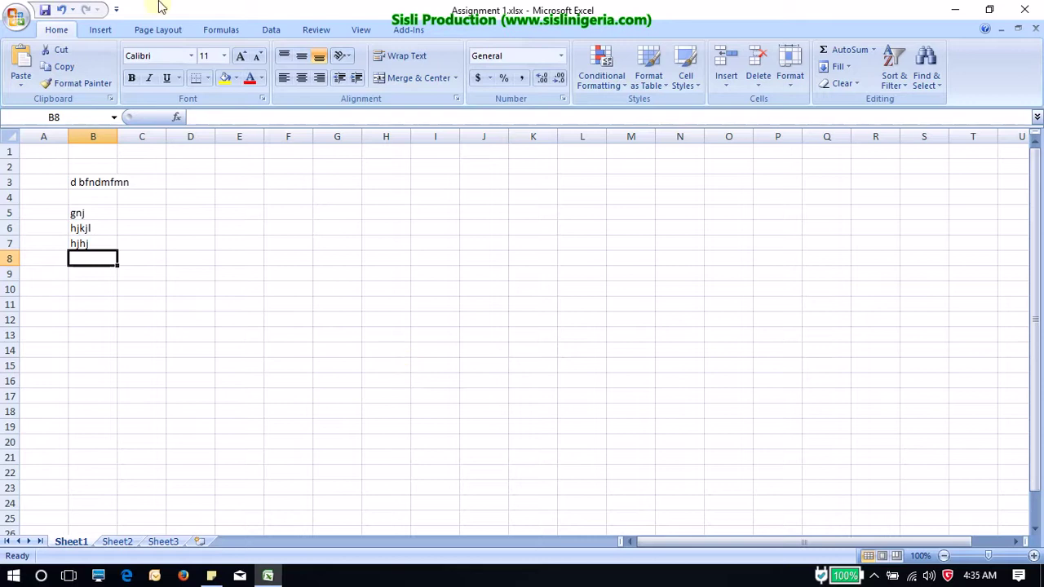
Step: Save a copy of the workbook to the Desktop in PDF format as "Assignment 1.pdf"
left_click(19, 24)
left_click(44, 151)
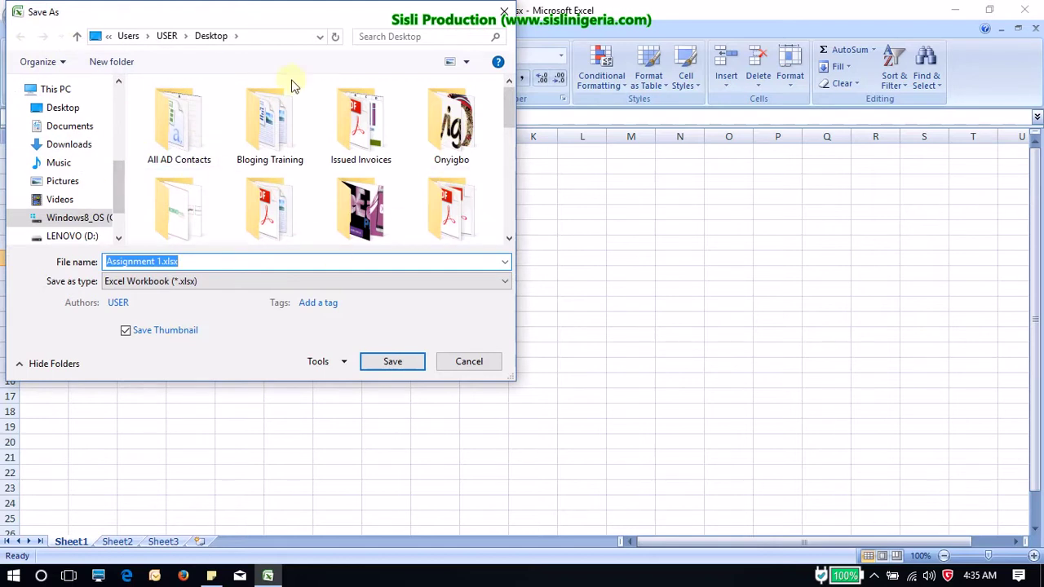
left_click(64, 111)
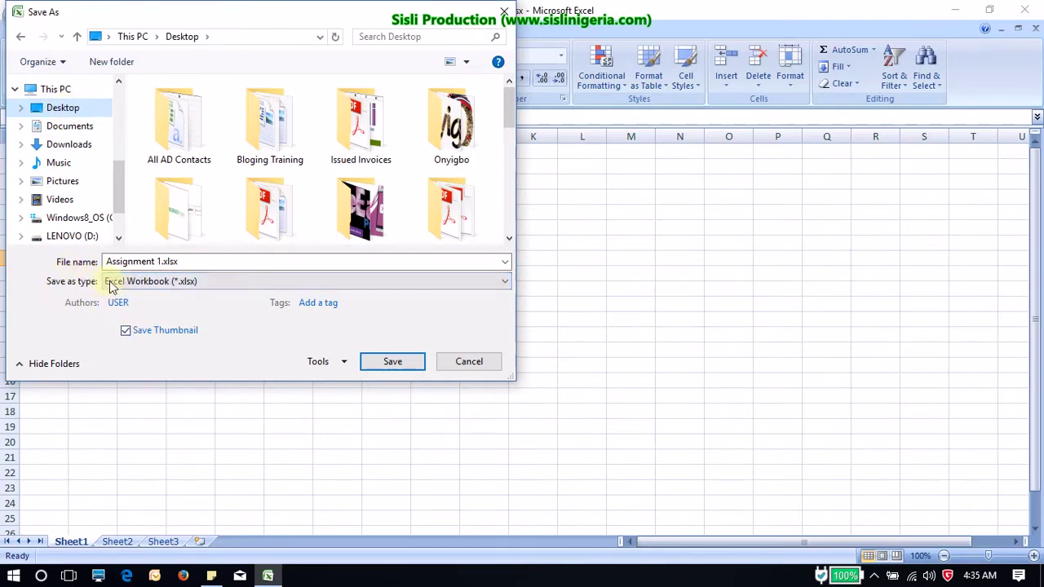
left_click(173, 284)
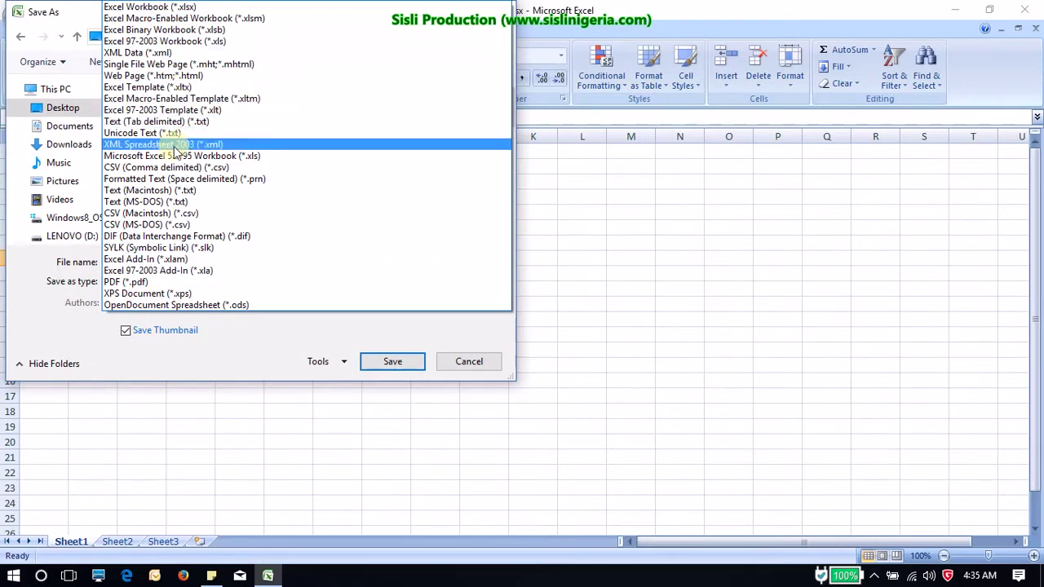
left_click(143, 283)
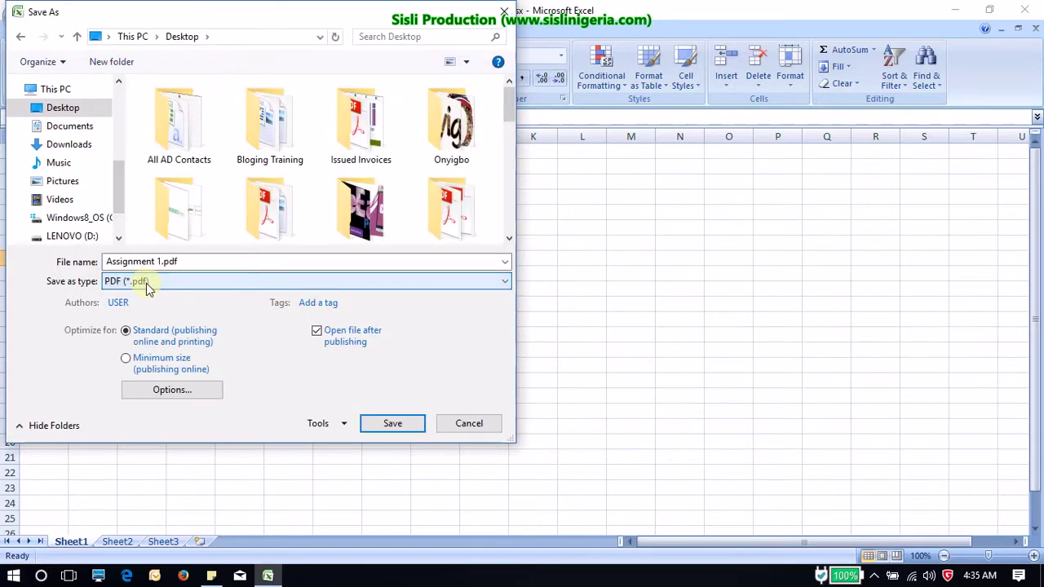
left_click(392, 424)
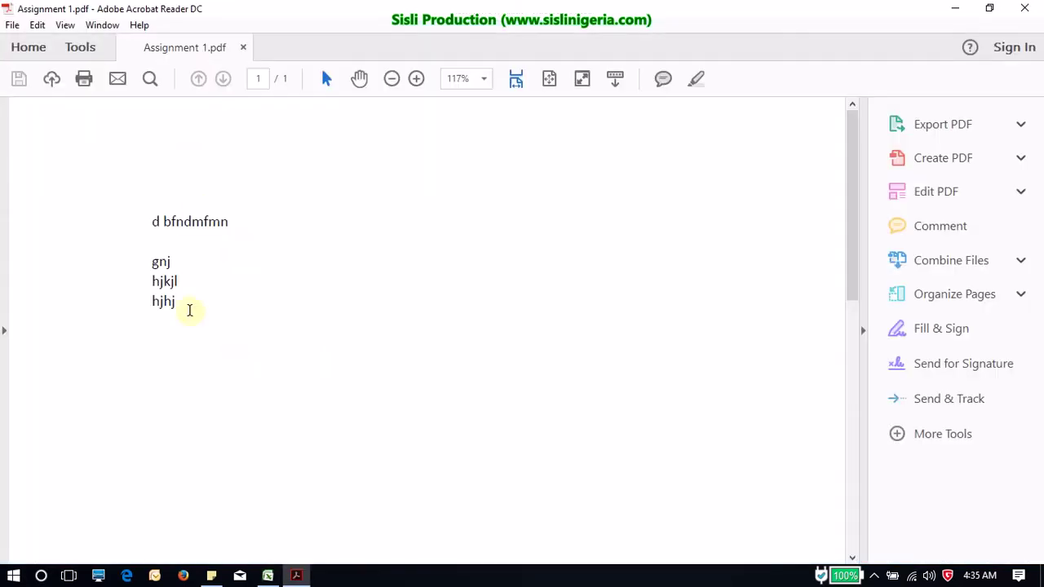
Step: Look over the published PDF page, and close both the PDF and the workbook to get back to the desktop
scroll(424, 366, "down", 5)
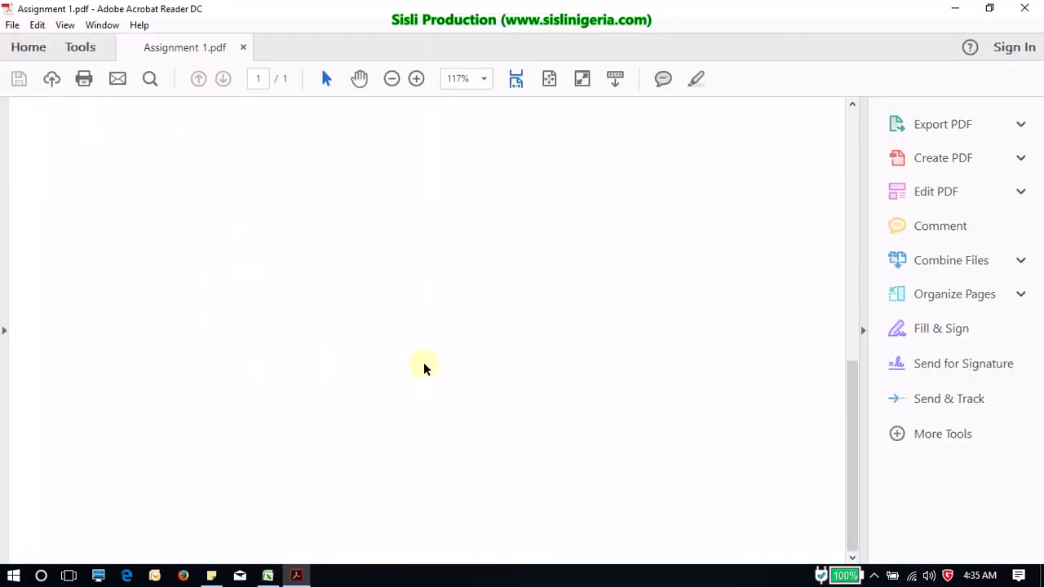
scroll(423, 363, "up", 5)
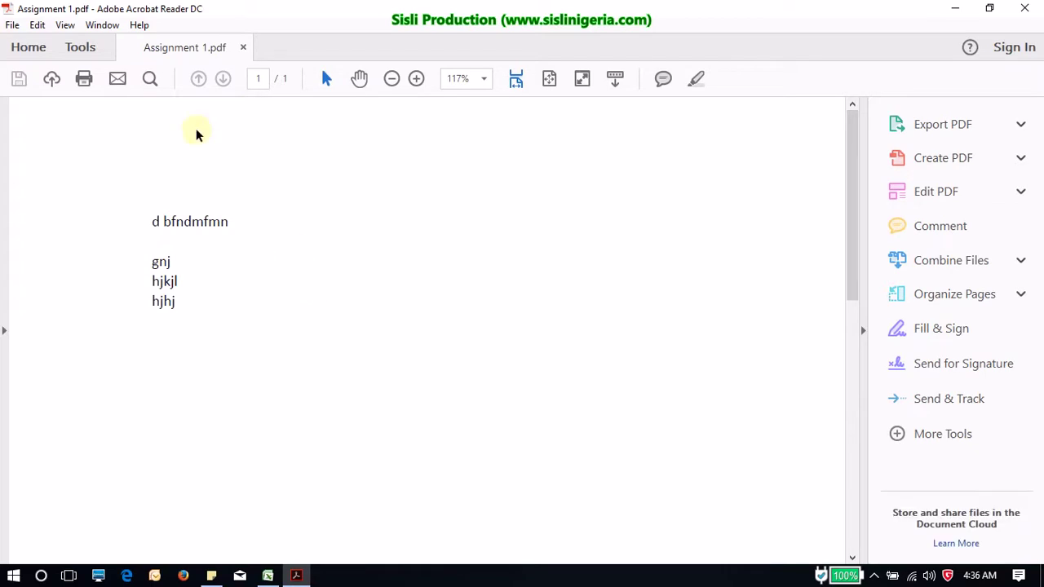
left_click(1023, 12)
left_click(1026, 10)
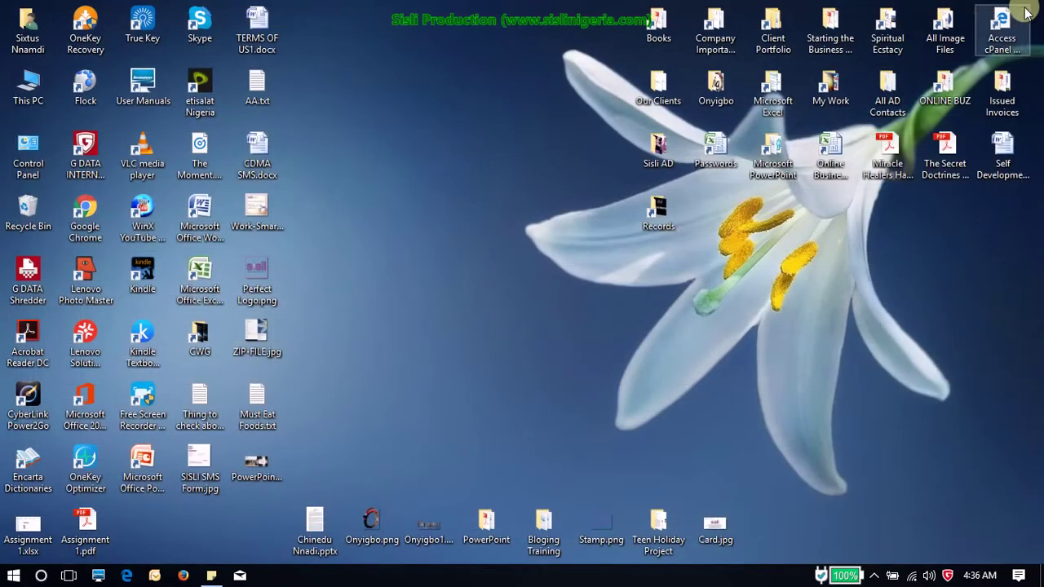
Step: Move the Assignment 1.xlsx and Assignment 1.pdf icons together to the empty middle area of the desktop
left_click_drag(122, 538, 7, 529)
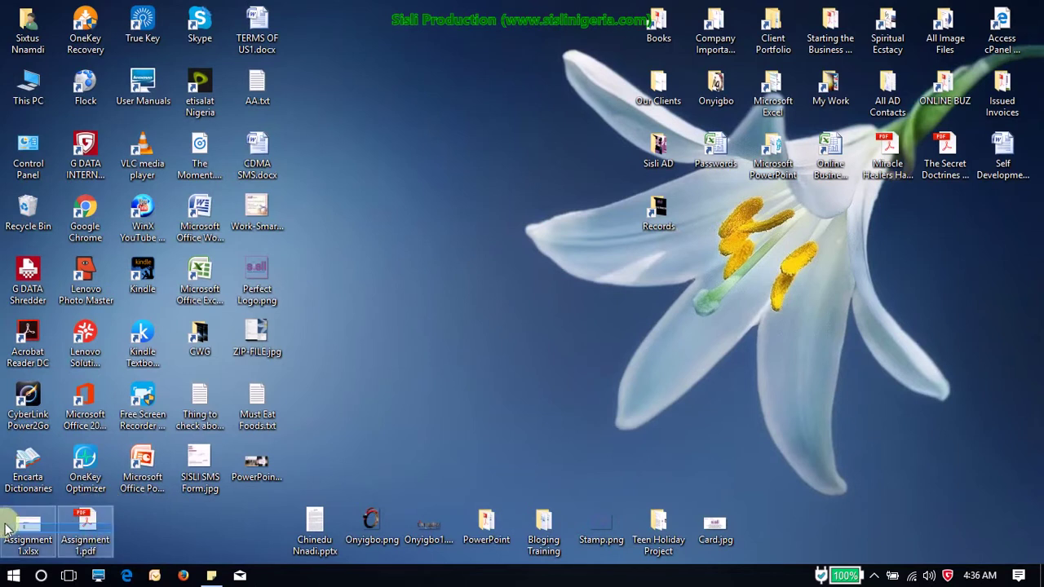
left_click(31, 538)
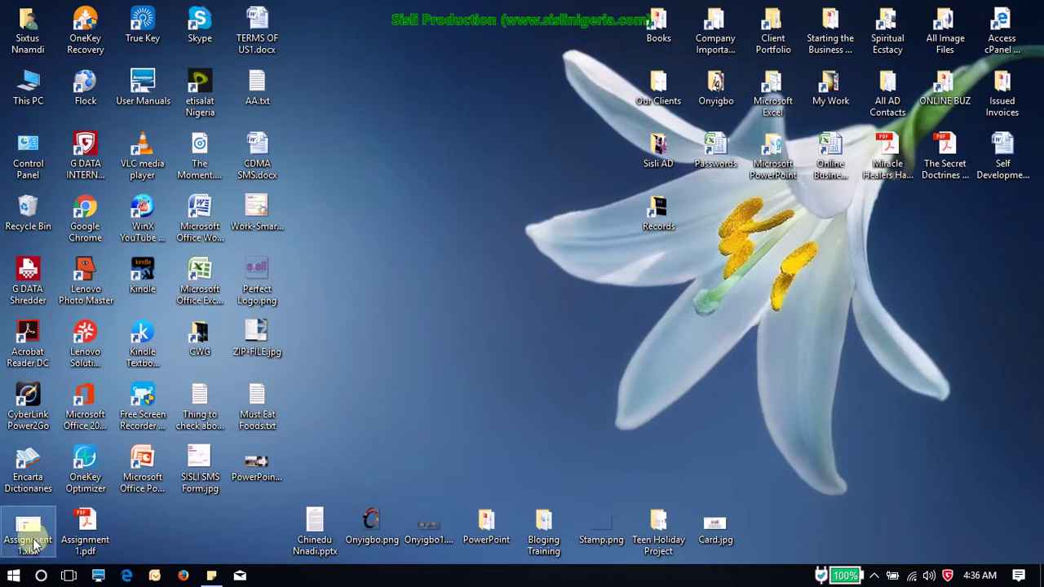
left_click(74, 533)
left_click_drag(124, 536, 428, 282)
left_click(451, 335)
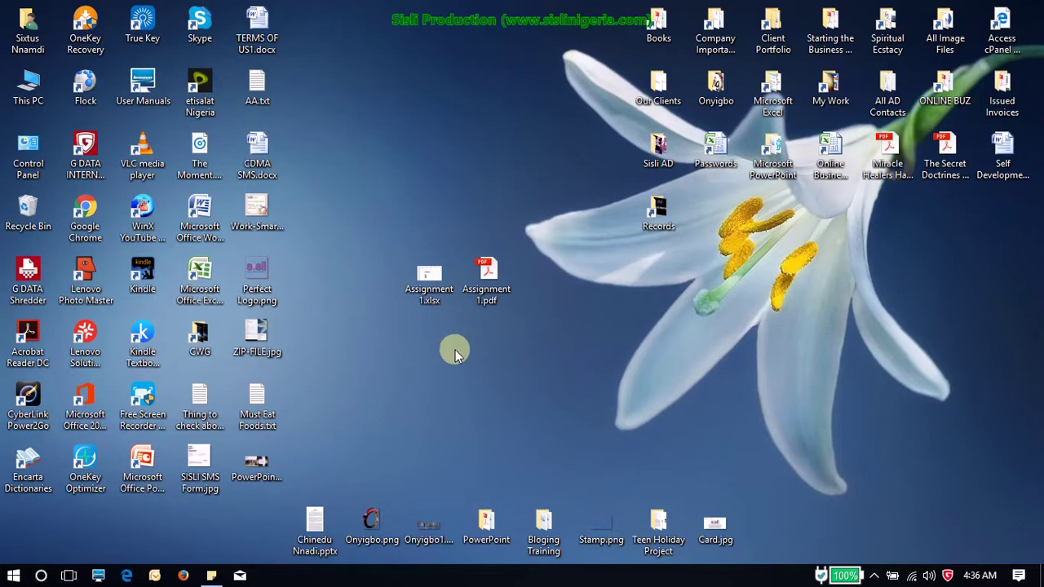
left_click(432, 304)
left_click(499, 294, "ctrl")
left_click(499, 294)
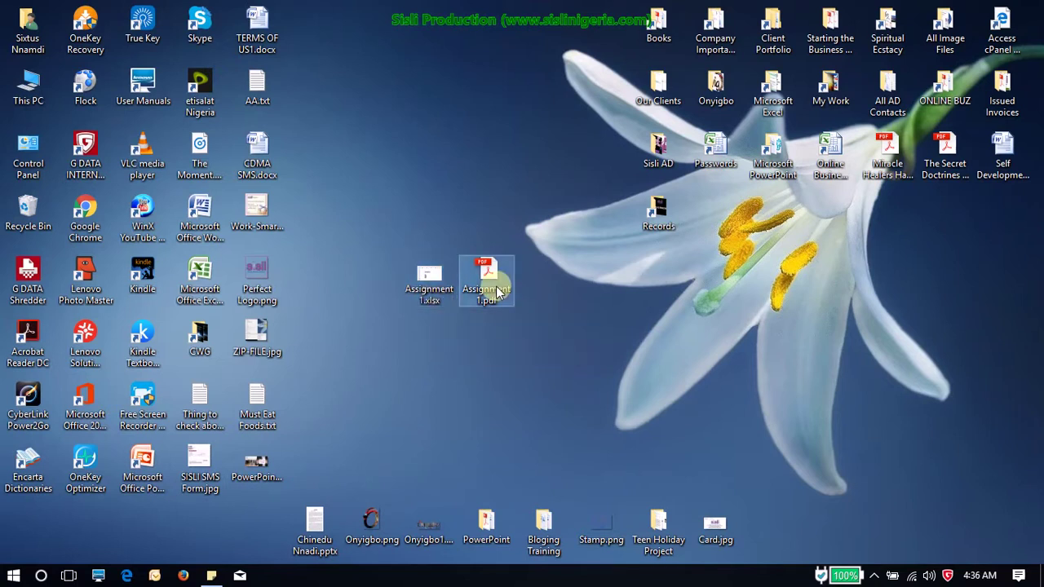
left_click(441, 292, "ctrl")
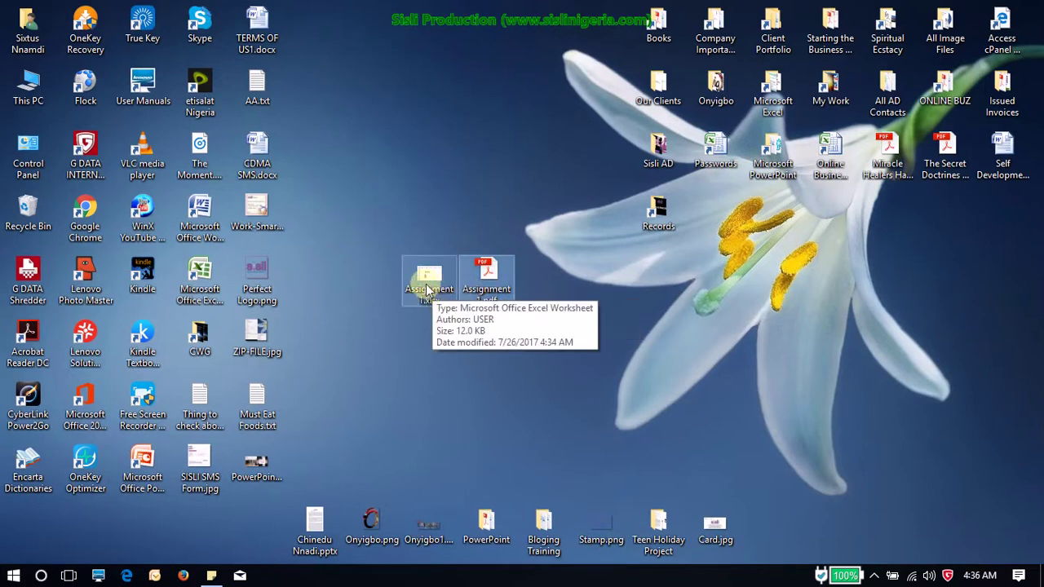
left_click(430, 281)
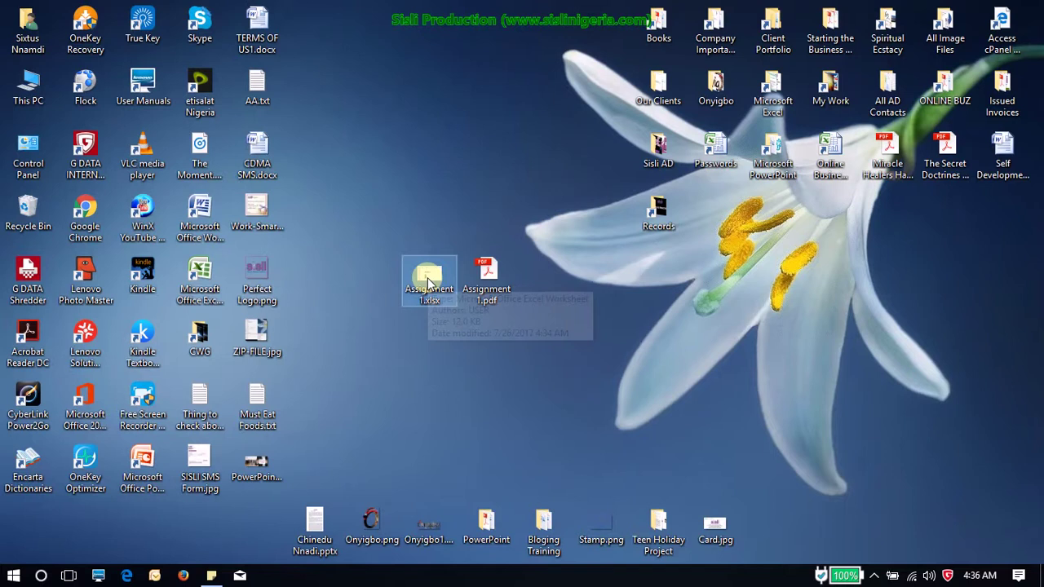
left_click(490, 299, "ctrl")
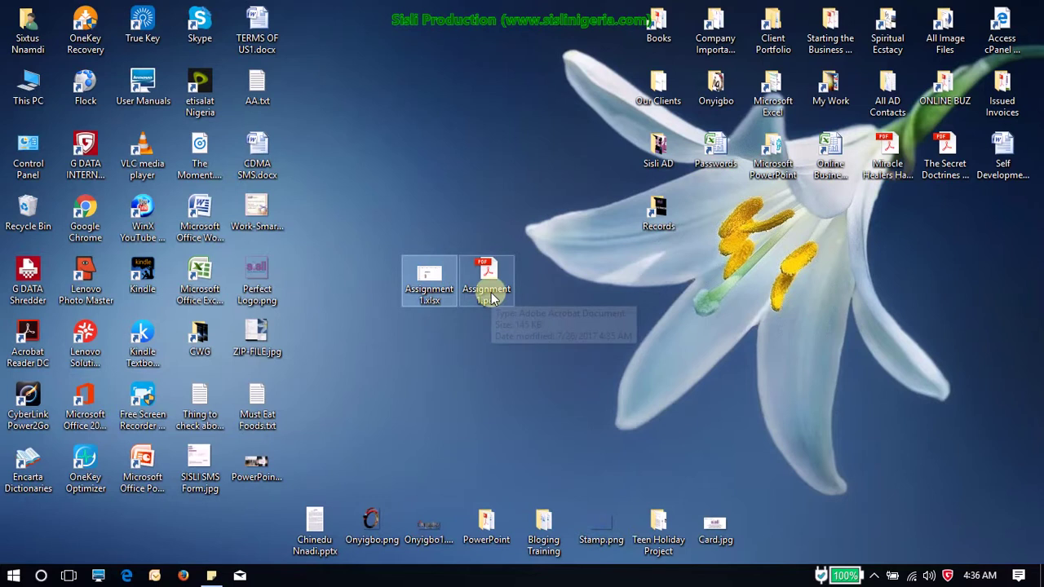
Step: Move the Assignment 1.pdf icon one space farther away from Assignment 1.xlsx on the desktop
left_click(490, 298)
left_click_drag(490, 297, 545, 287)
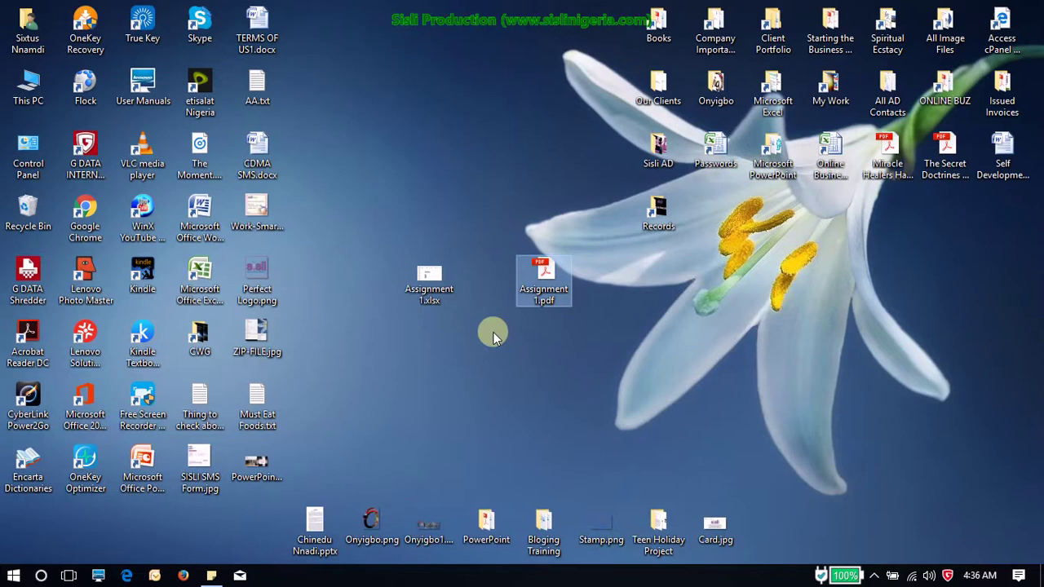
left_click(434, 338)
left_click(440, 291)
left_click(428, 250)
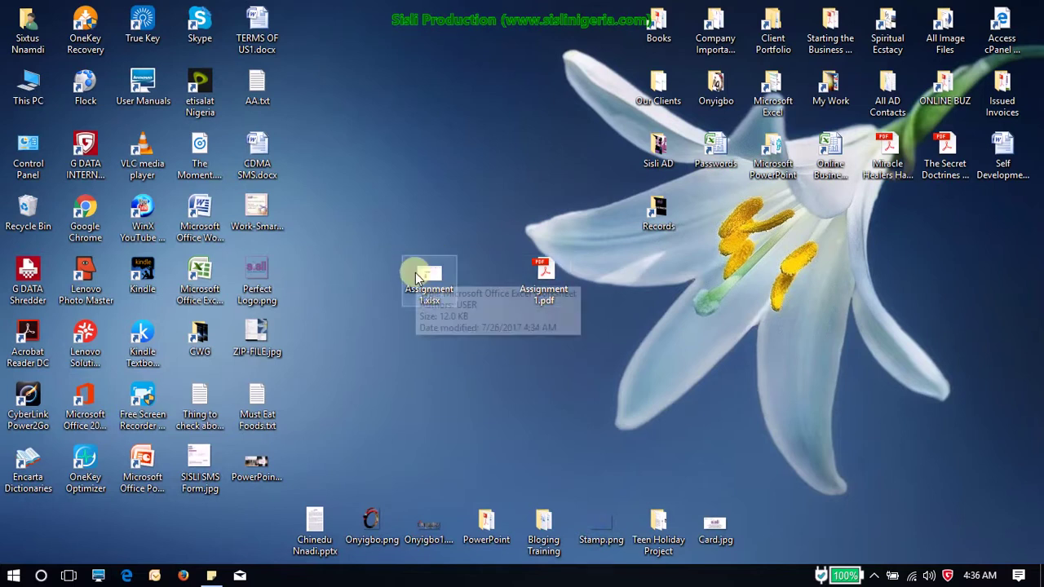
Step: Compress Assignment 1.xlsx into a zipped folder with the default name, and place it between the workbook and PDF icons
right_click(436, 281)
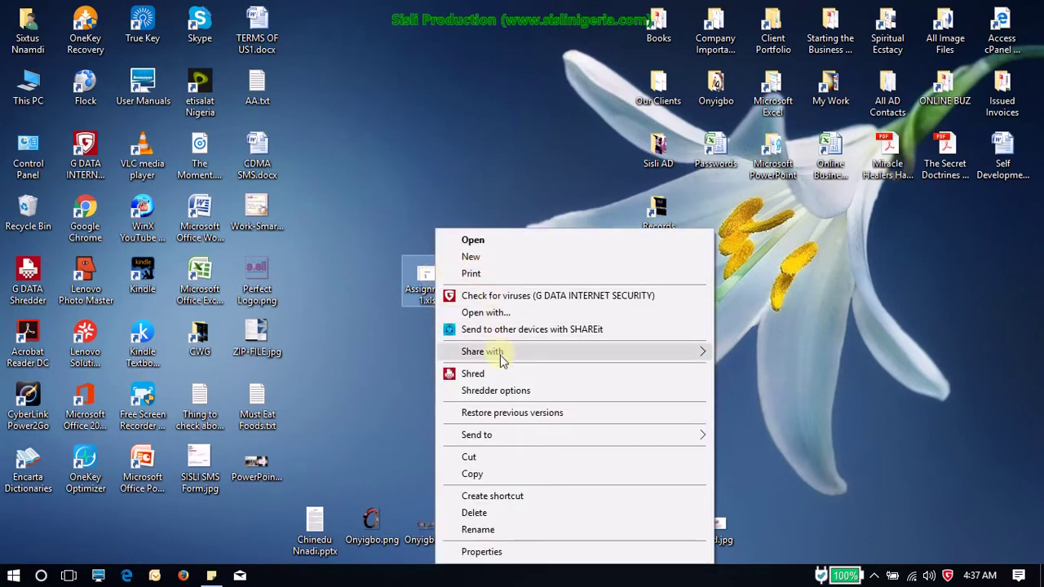
mouse_move(499, 437)
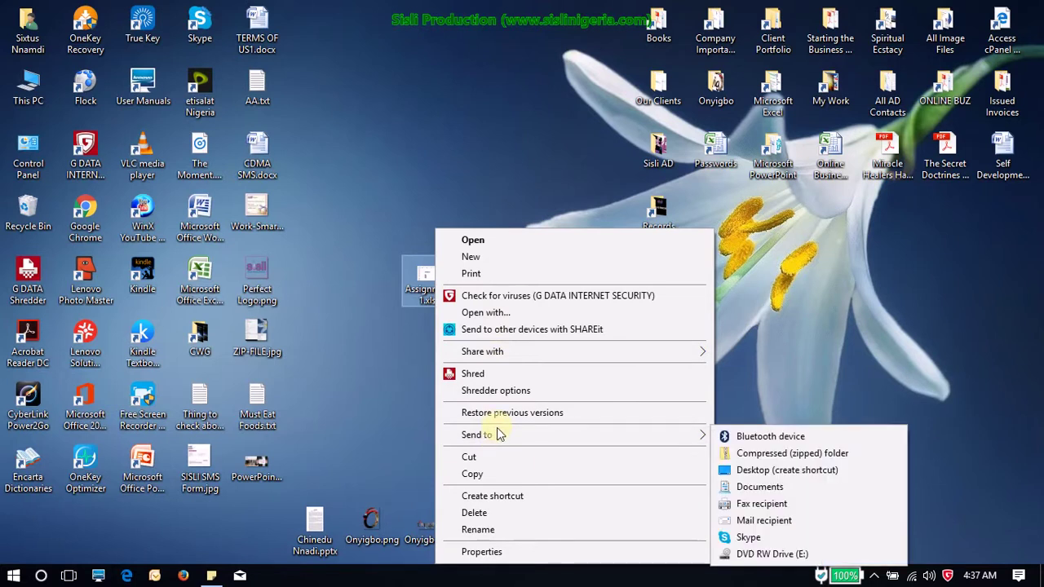
left_click(786, 454)
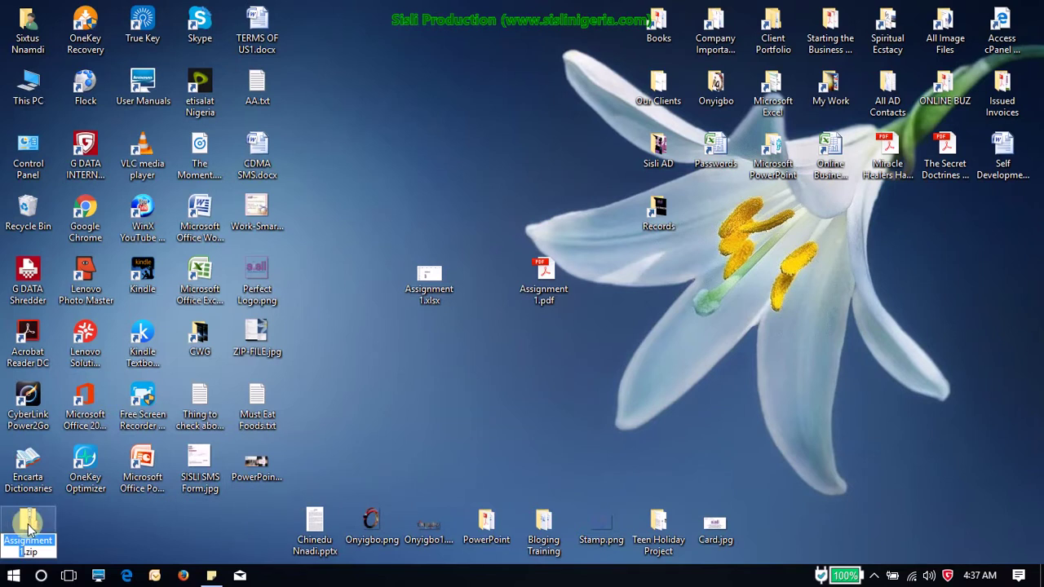
left_click(89, 527)
left_click(416, 418)
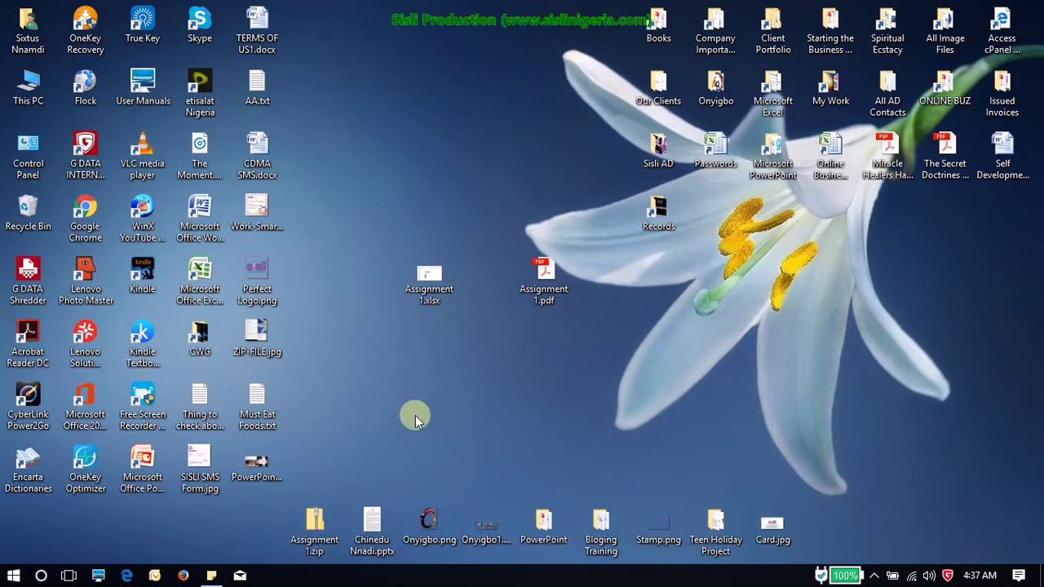
left_click_drag(314, 522, 484, 281)
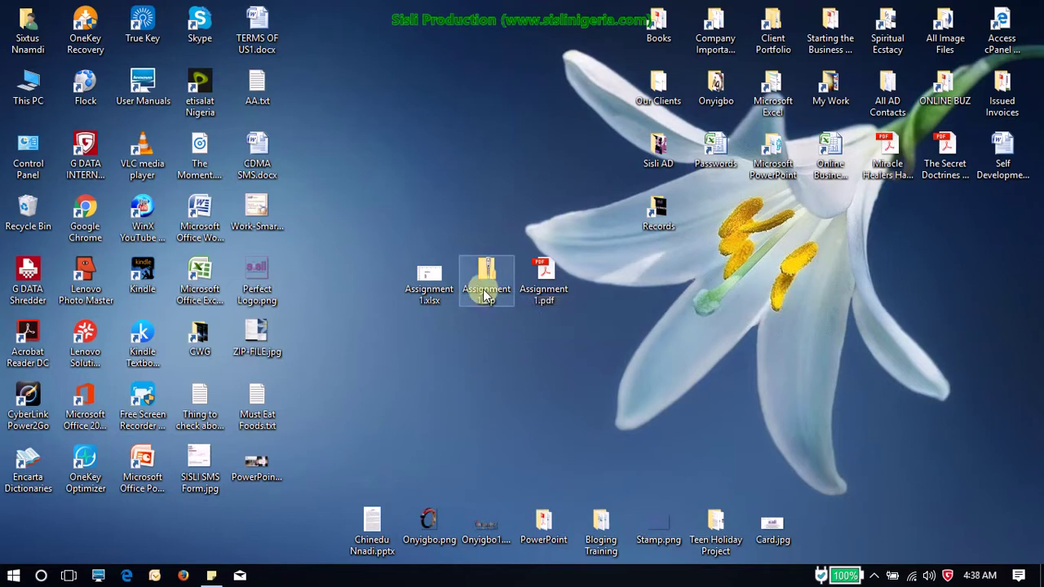
Step: Delete the Assignment 1.zip file from the desktop
left_click(458, 272, "ctrl")
left_click(460, 273)
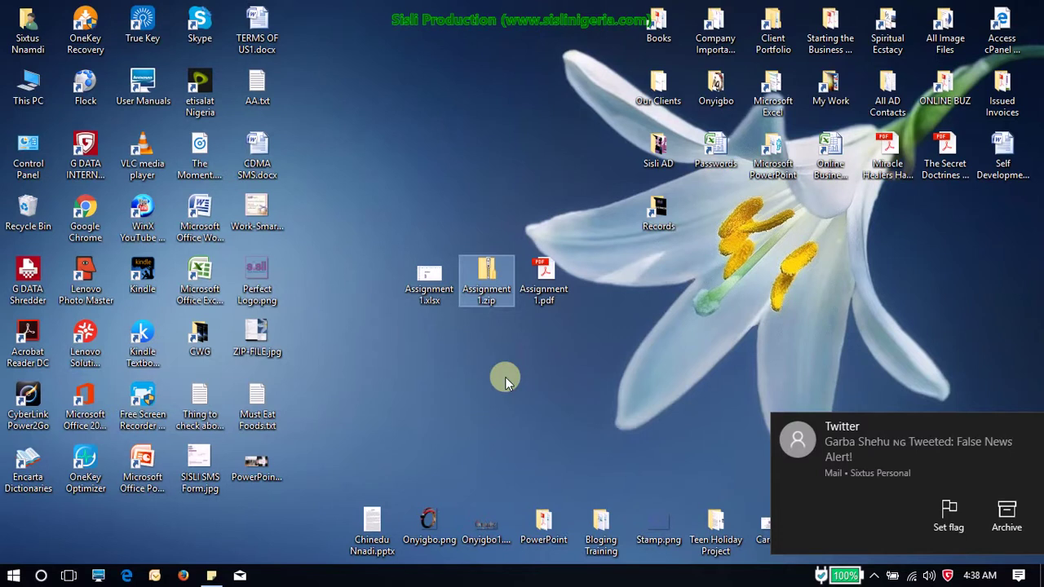
left_click(503, 330)
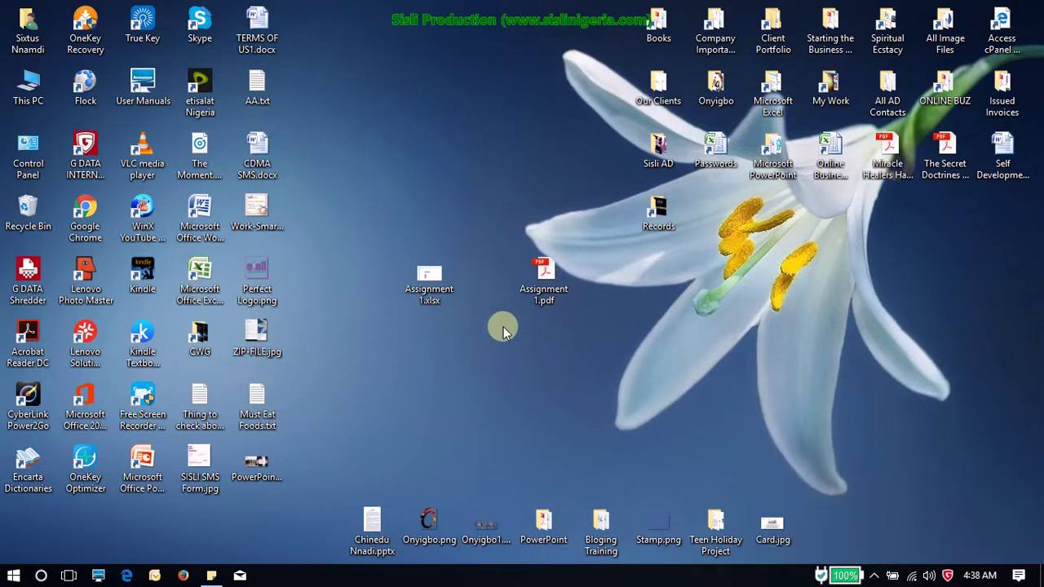
Step: Move the Assignment 1.pdf icon directly beside Assignment 1.xlsx on the desktop
left_click_drag(544, 279, 479, 286)
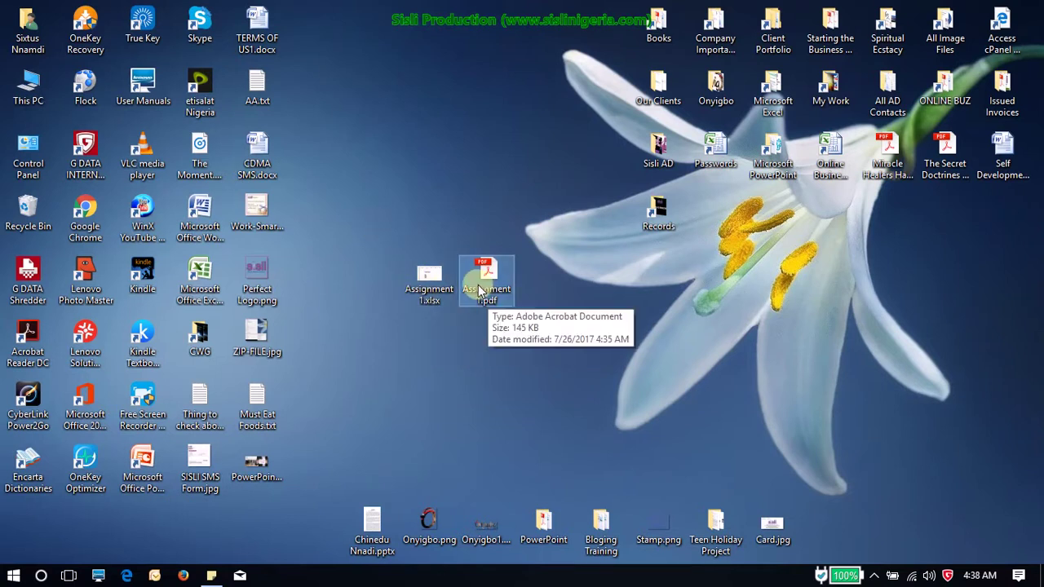
left_click_drag(376, 221, 542, 341)
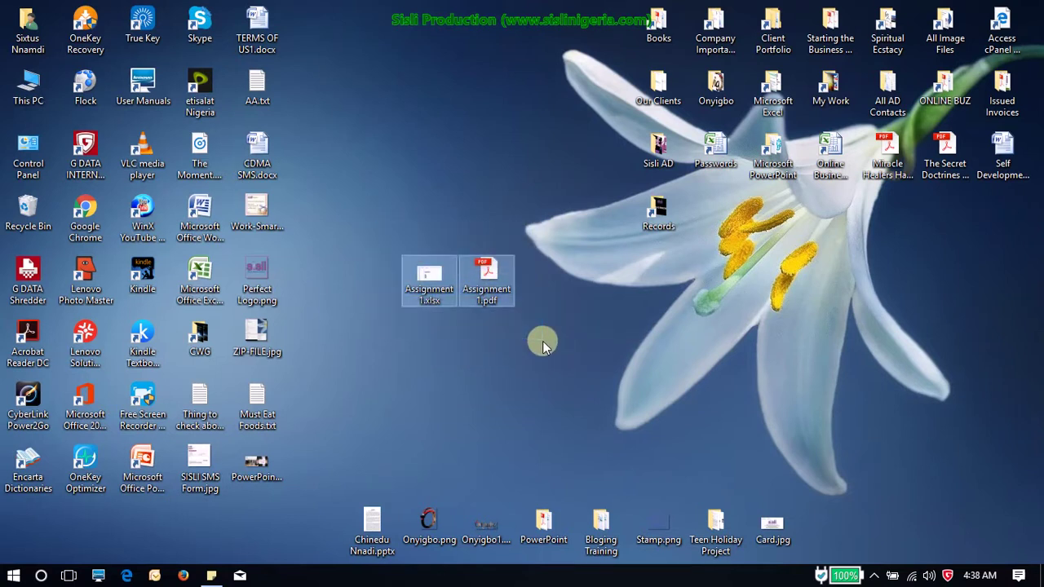
left_click(526, 384)
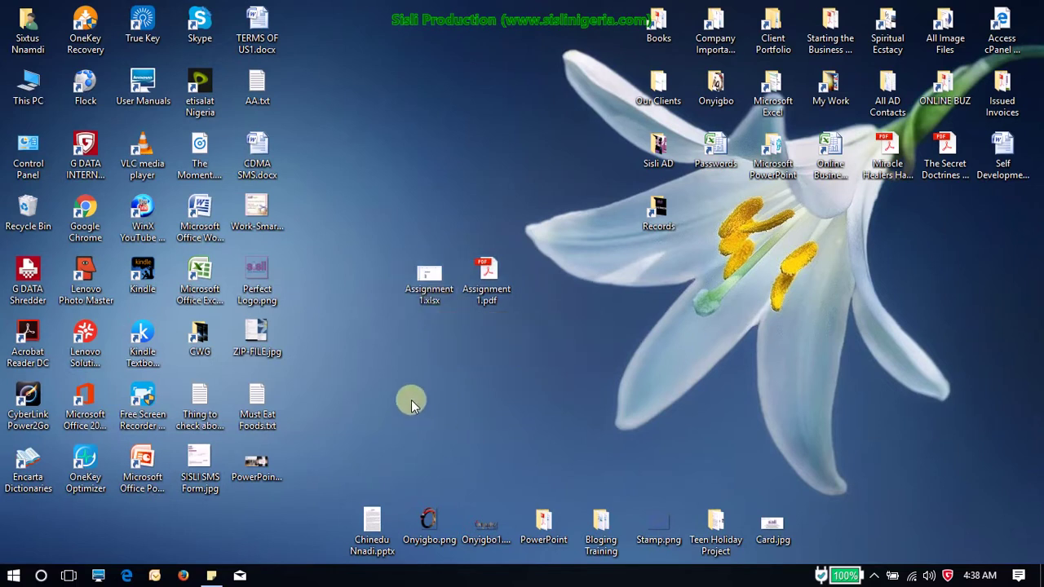
Step: Compress Assignment 1.xlsx and Assignment 1.pdf together into one zipped folder on the desktop
left_click(450, 298)
left_click(481, 294, "ctrl")
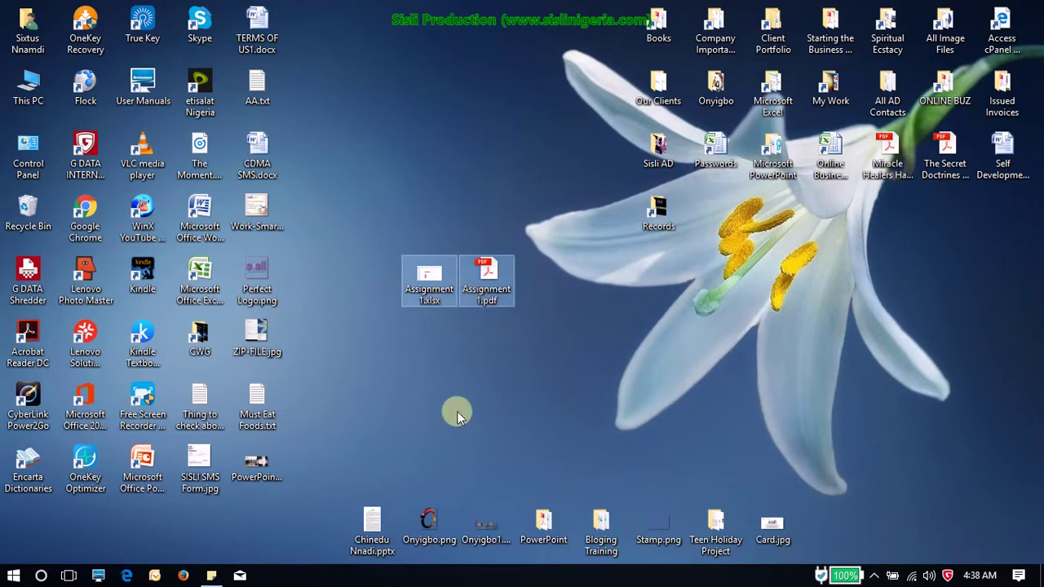
right_click(476, 289)
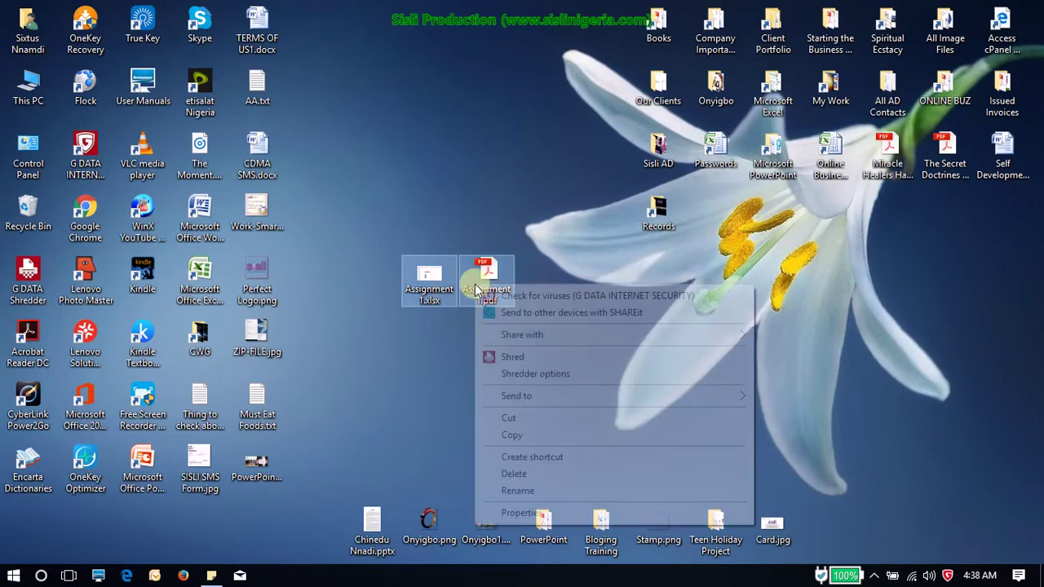
mouse_move(529, 398)
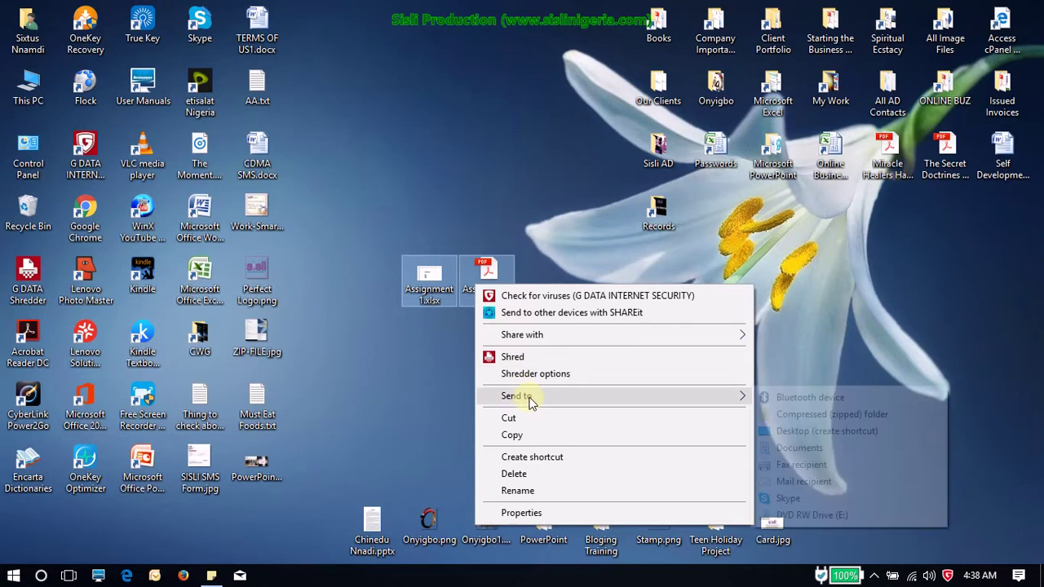
left_click(801, 418)
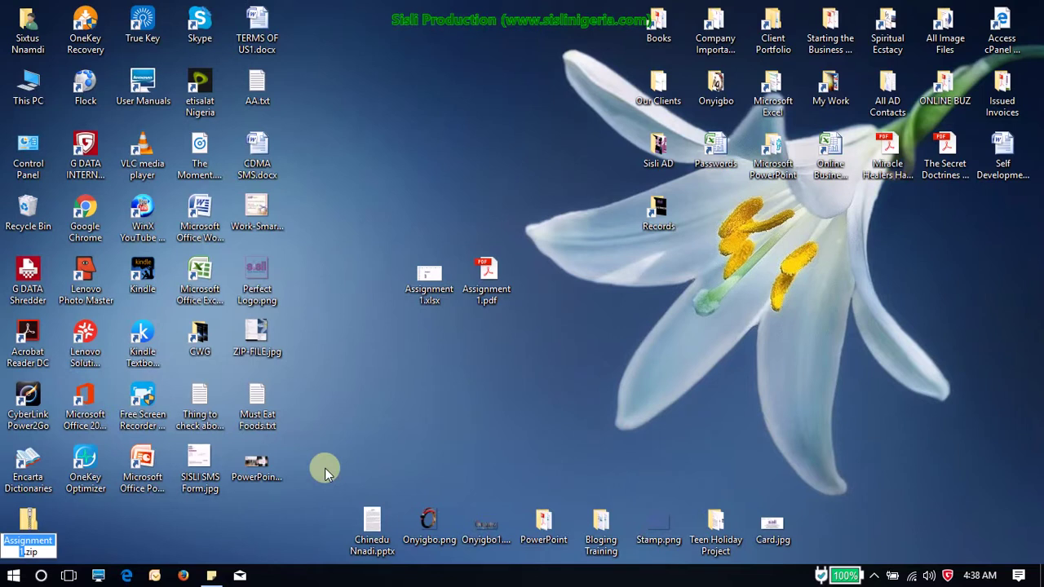
Step: Name the new zipped folder "Group Assignment" and place it beside Assignment 1.pdf, in line with the two source files
type("Group")
key("Return")
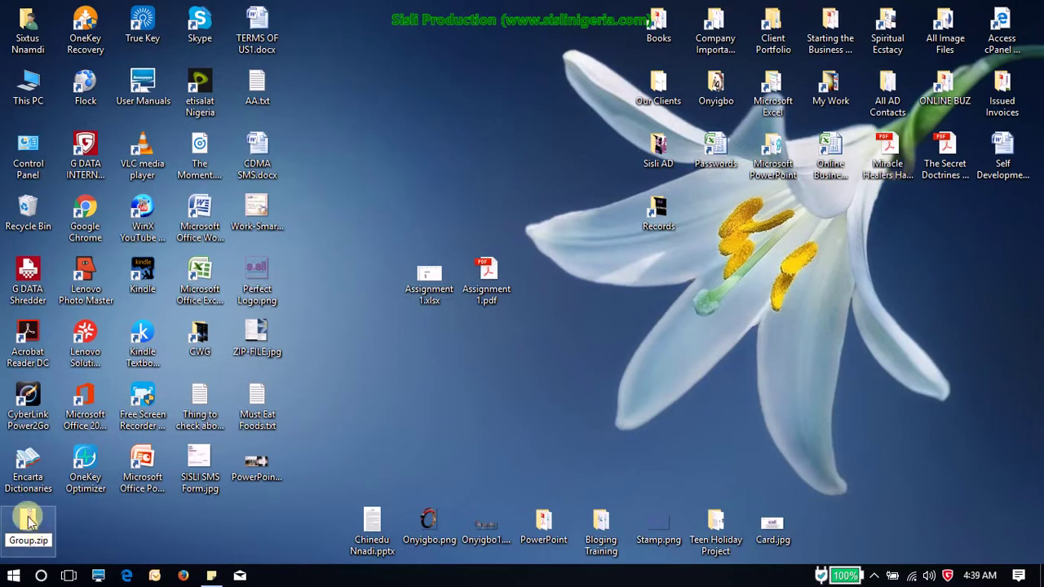
type("Assignm")
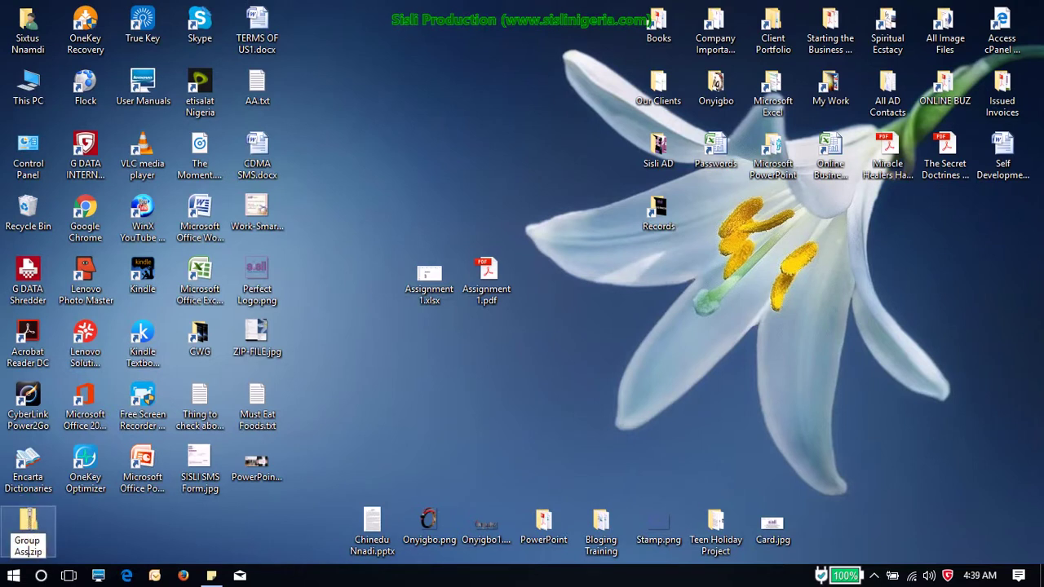
type("en")
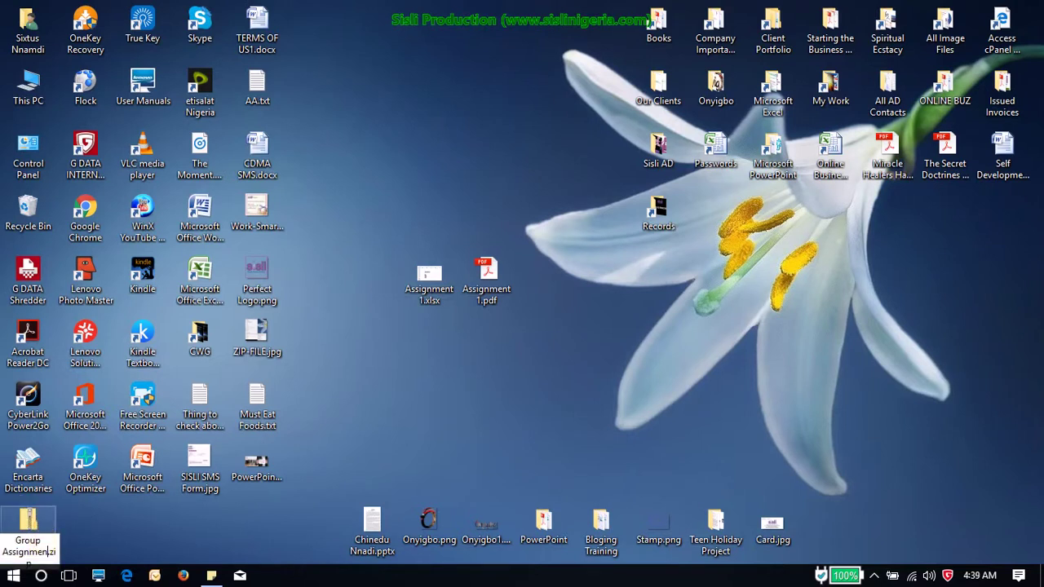
type("t")
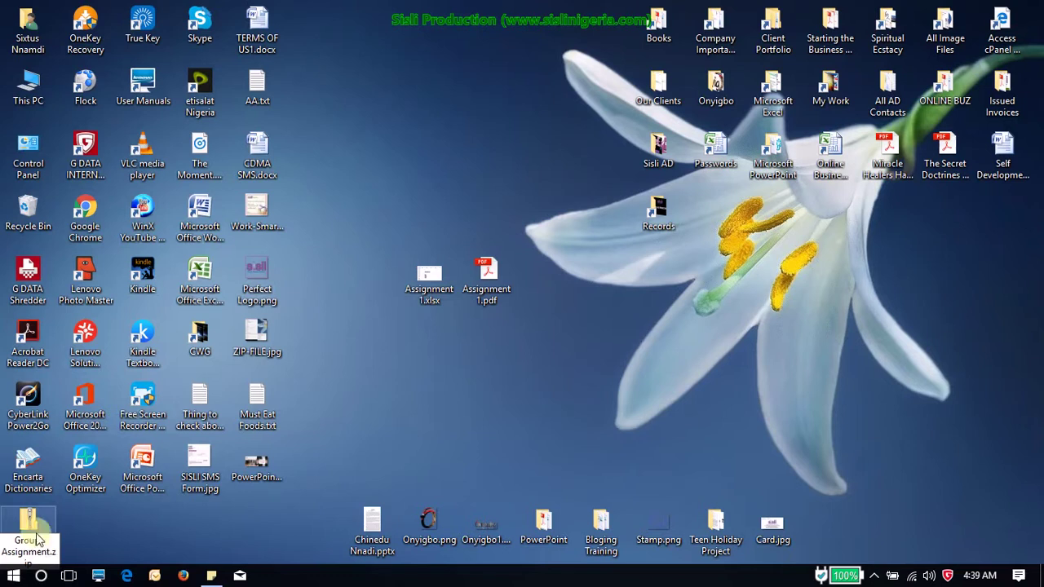
left_click_drag(36, 540, 483, 216)
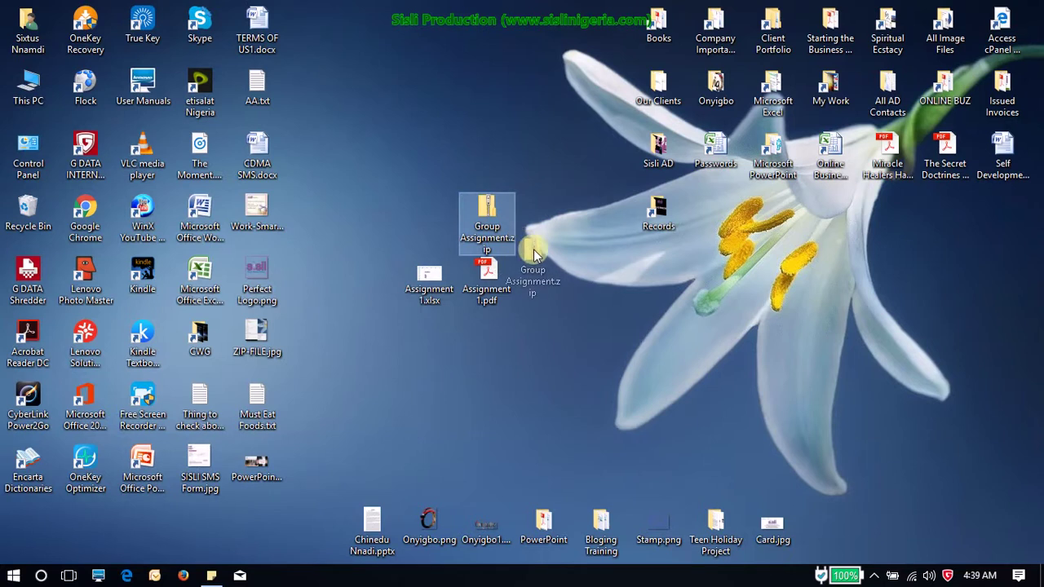
left_click_drag(557, 266, 545, 286)
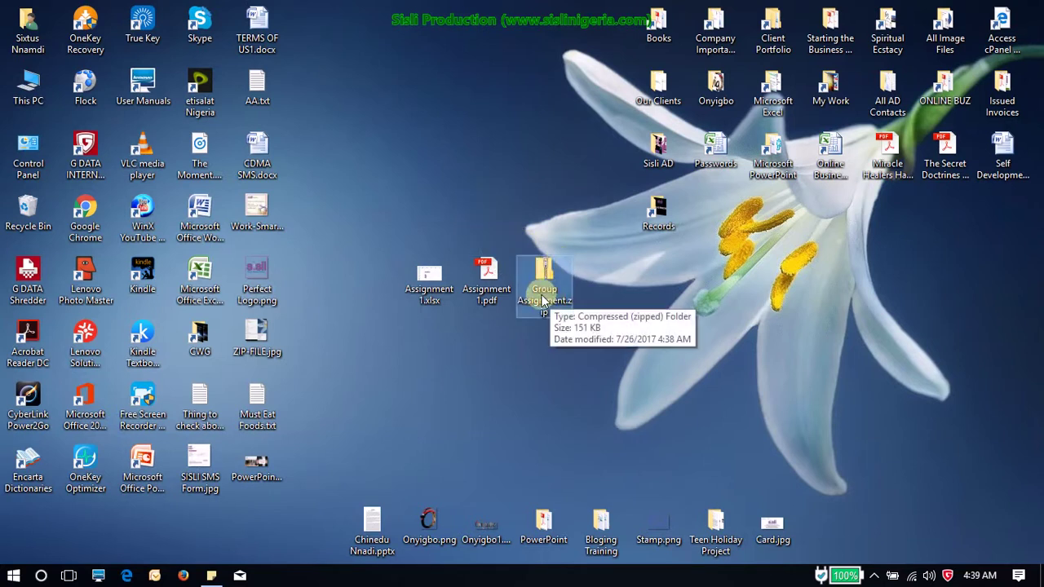